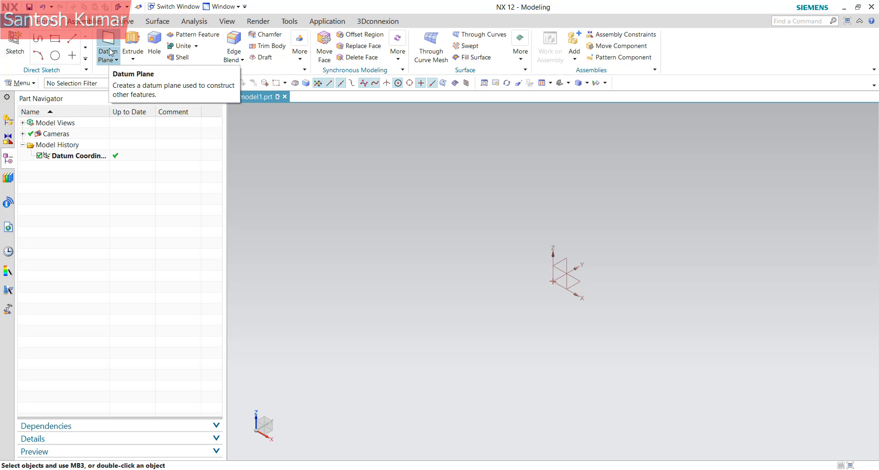
- Define an Inferred datum plane from the YZ plane, first at 10 mm, and pull its offset out to 69 mm
{"action": "left_click", "coordinate": [109, 46]}
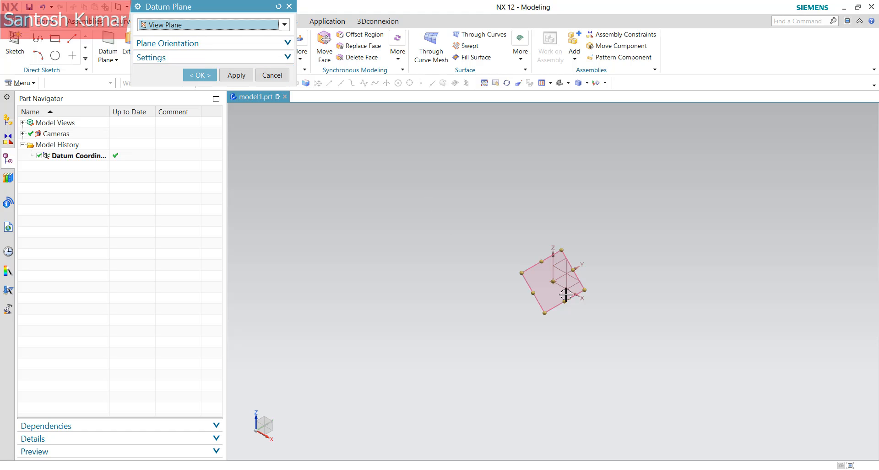
{"action": "left_click", "coordinate": [285, 25]}
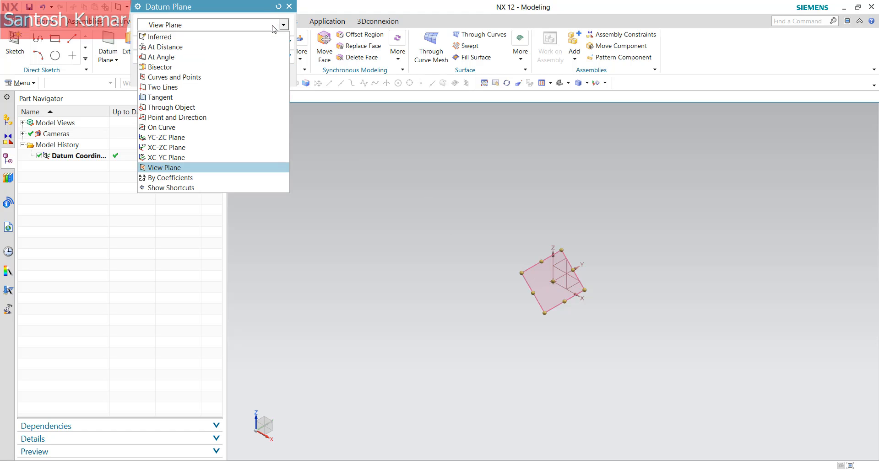
{"action": "left_click", "coordinate": [204, 35]}
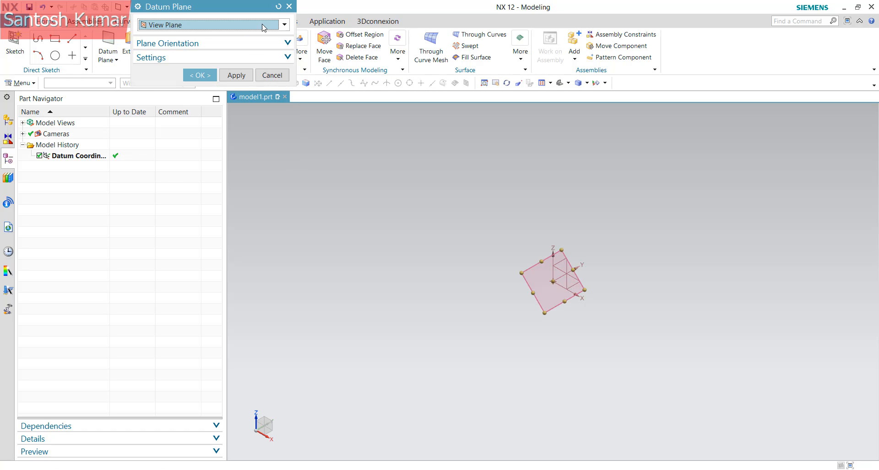
{"action": "left_click", "coordinate": [263, 27]}
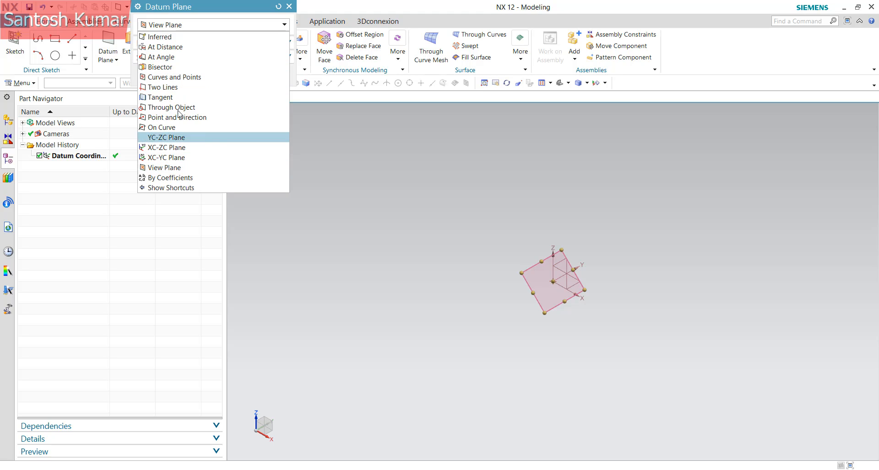
{"action": "left_click", "coordinate": [166, 41]}
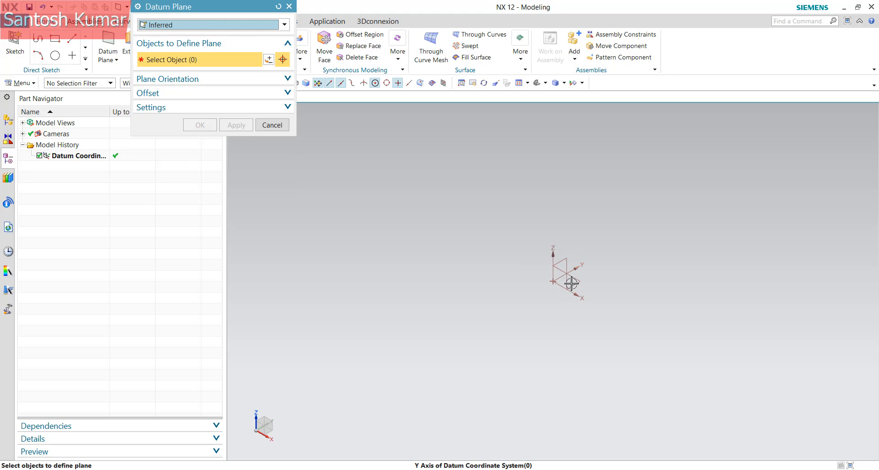
{"action": "left_click", "coordinate": [567, 257]}
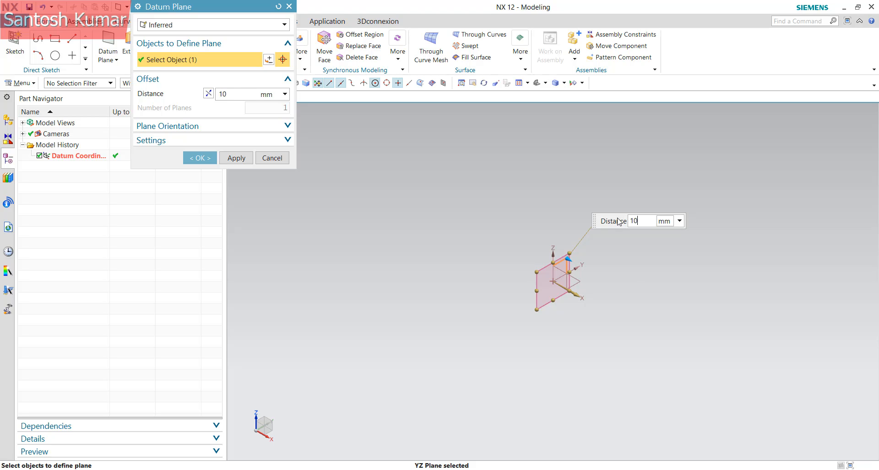
{"action": "key", "text": "Return"}
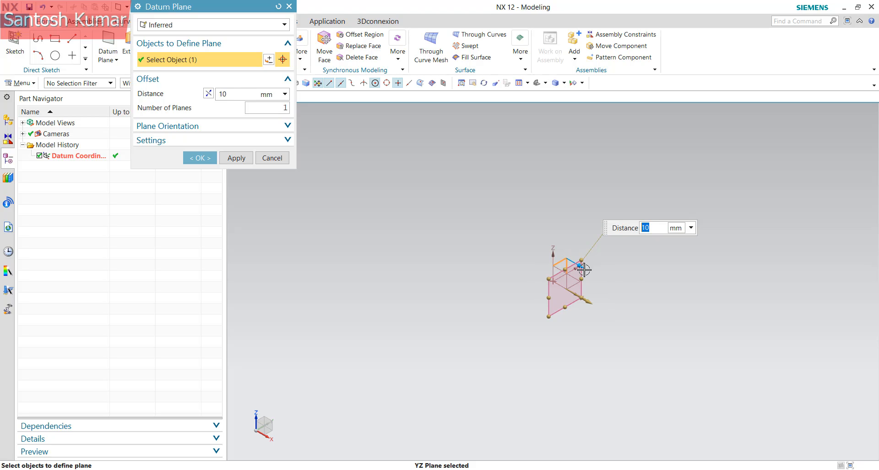
{"action": "left_click_drag", "start_coordinate": [584, 270], "coordinate": [652, 304]}
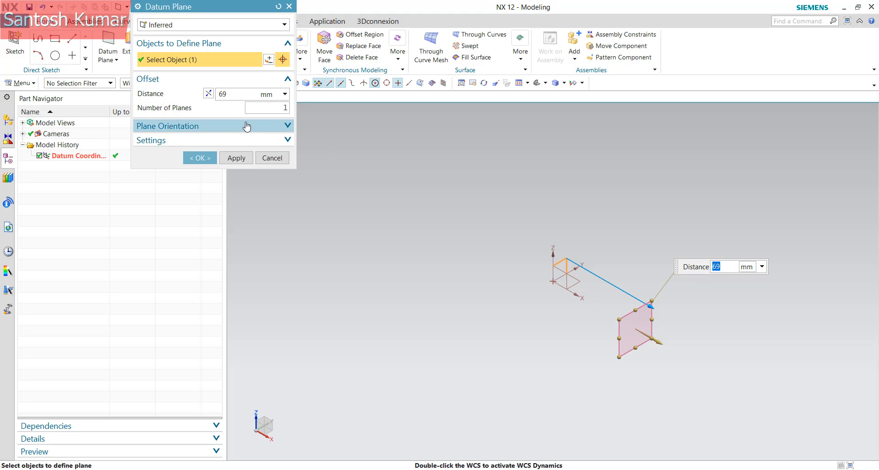
- Switch the datum plane to At Distance and offset it 89 mm above the XY plane of the coordinate system
{"action": "left_click", "coordinate": [171, 26]}
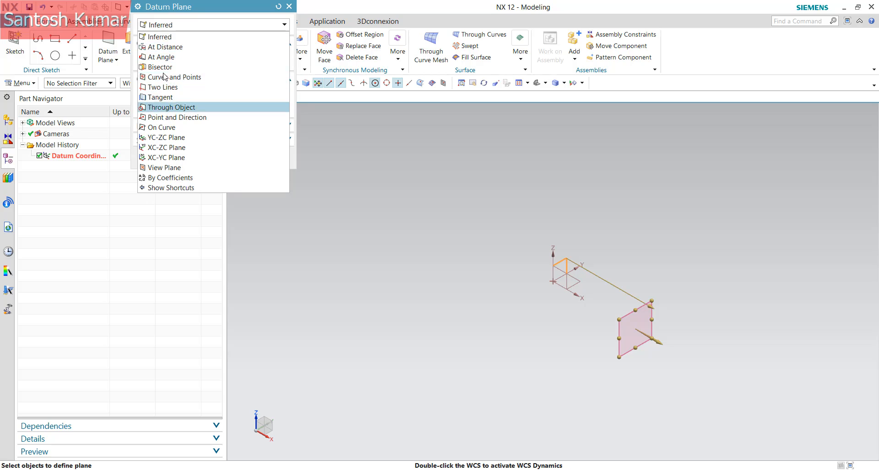
{"action": "left_click", "coordinate": [163, 47]}
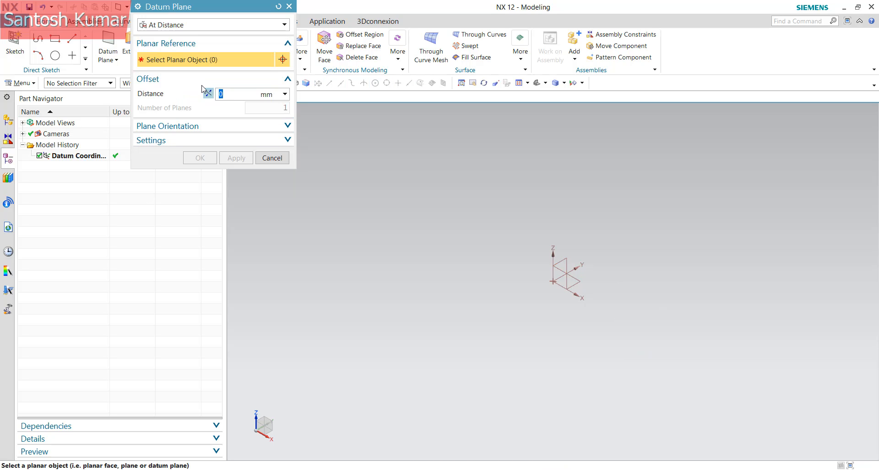
{"action": "left_click", "coordinate": [579, 283]}
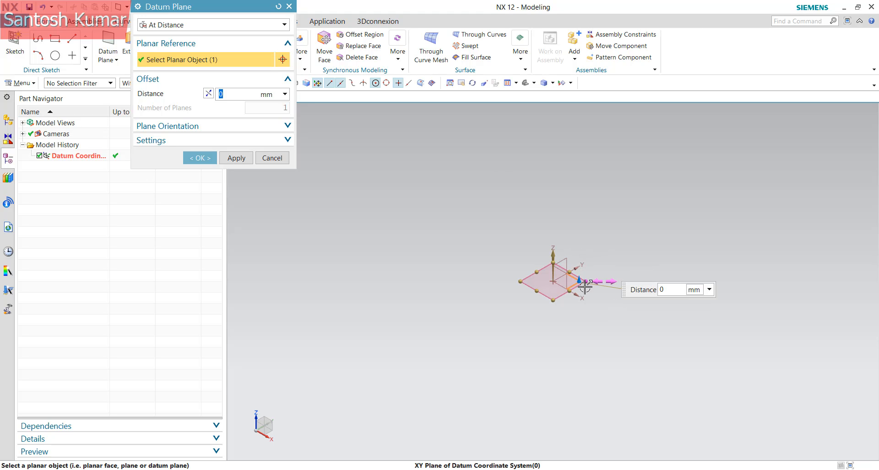
{"action": "left_click_drag", "start_coordinate": [581, 280], "coordinate": [581, 158]}
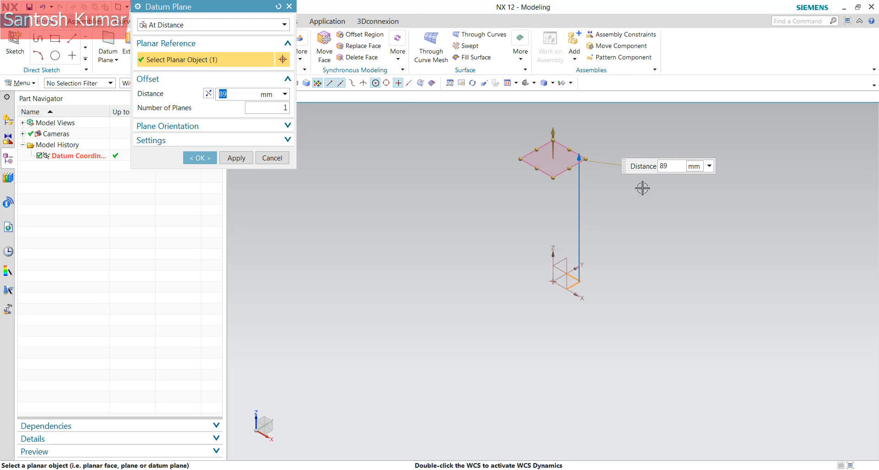
- Try an At Angle datum plane referenced to the XY plane and passing through the Y axis, rotating it freehand
{"action": "left_click", "coordinate": [159, 26]}
{"action": "left_click", "coordinate": [190, 59]}
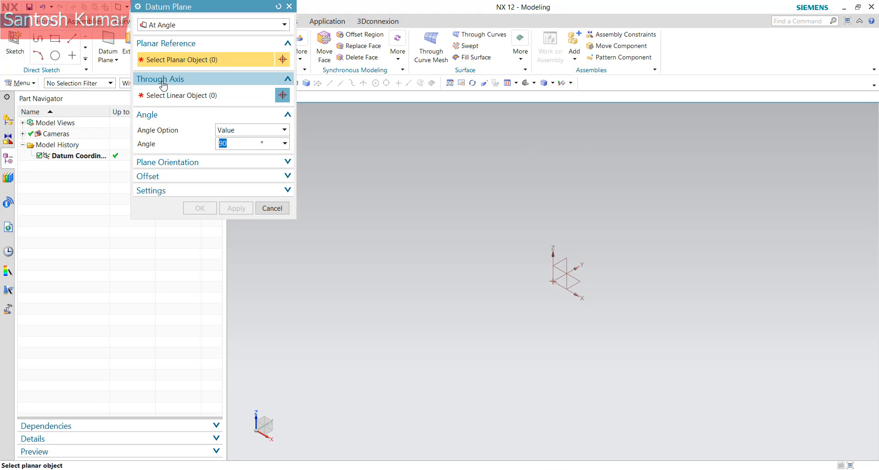
{"action": "left_click", "coordinate": [580, 284]}
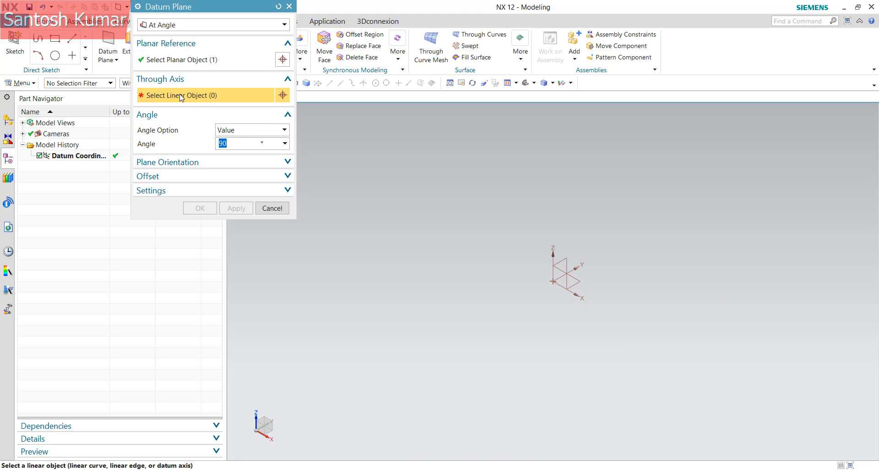
{"action": "left_click", "coordinate": [580, 266]}
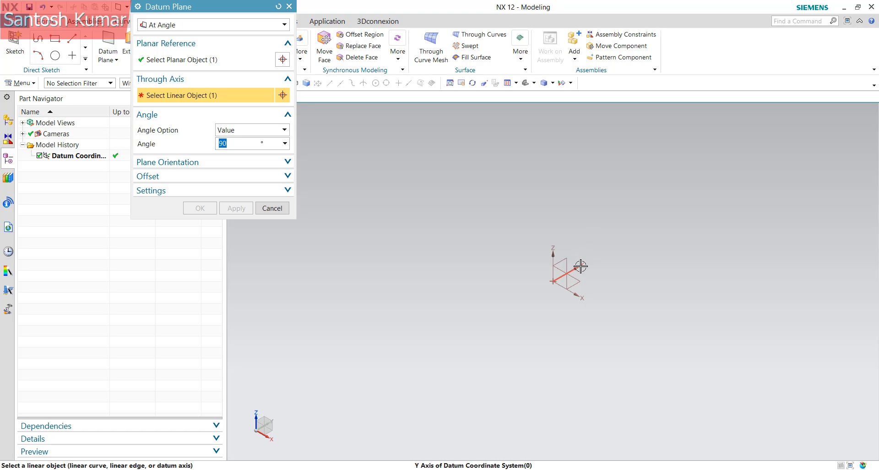
{"action": "left_click_drag", "start_coordinate": [572, 260], "coordinate": [589, 249]}
- Return the datum plane type to At Distance and create the plane 89 mm above the XY plane
{"action": "left_click", "coordinate": [210, 27]}
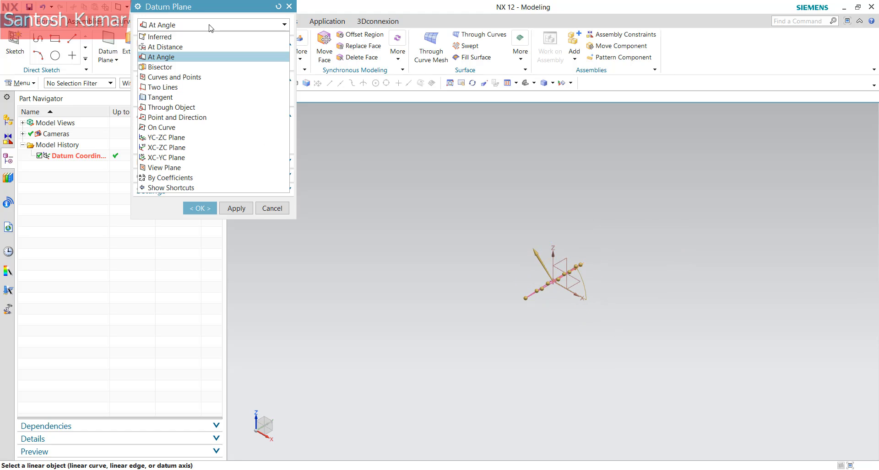
{"action": "left_click", "coordinate": [200, 65]}
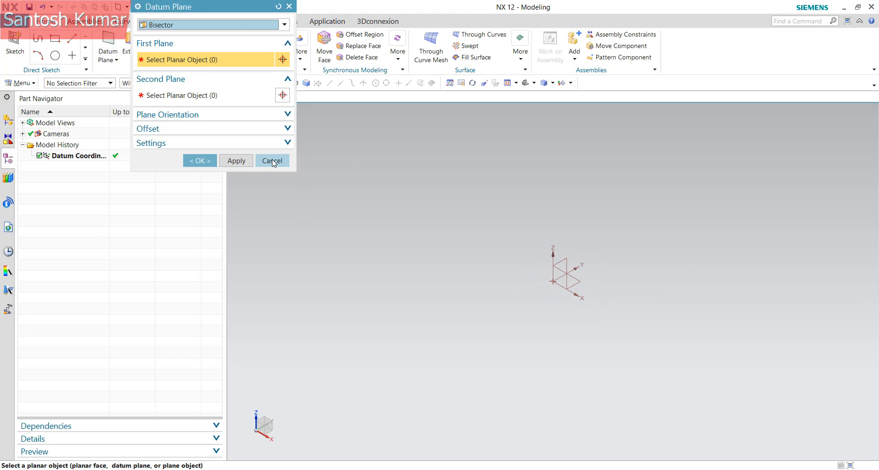
{"action": "left_click", "coordinate": [211, 30]}
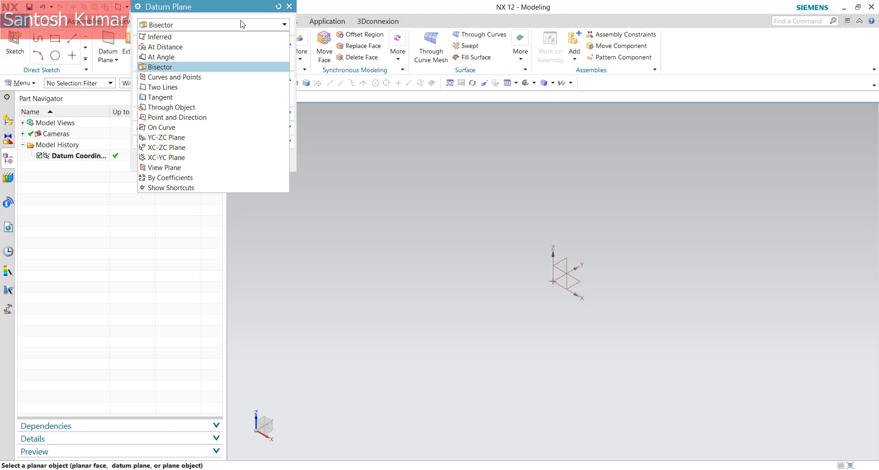
{"action": "left_click", "coordinate": [190, 47]}
{"action": "left_click", "coordinate": [196, 25]}
{"action": "left_click", "coordinate": [178, 48]}
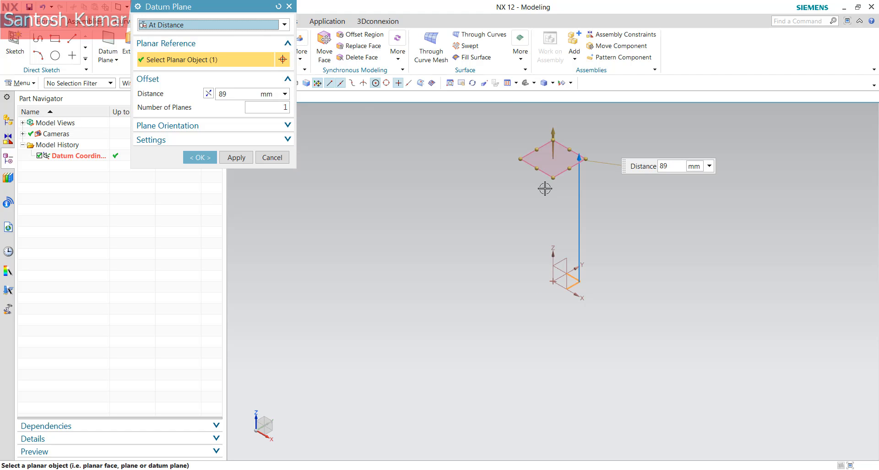
{"action": "left_click", "coordinate": [208, 160]}
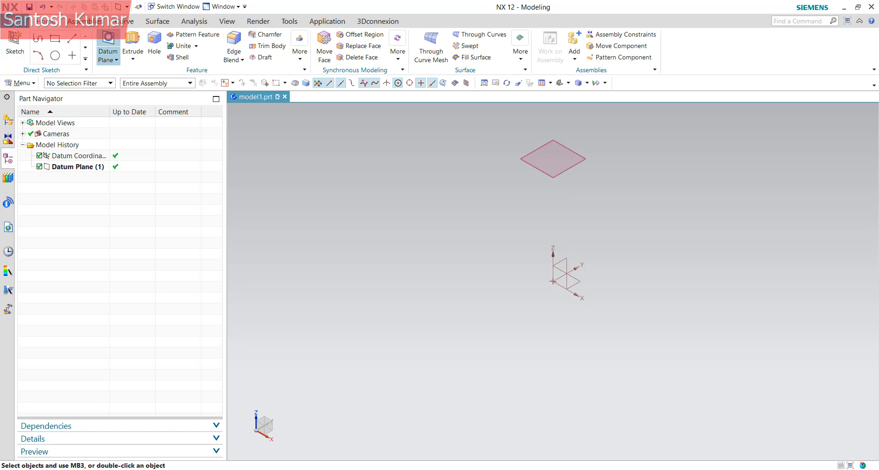
- Define a Bisector datum plane midway between the offset datum plane and the XY plane of the coordinate system
{"action": "left_click", "coordinate": [194, 25]}
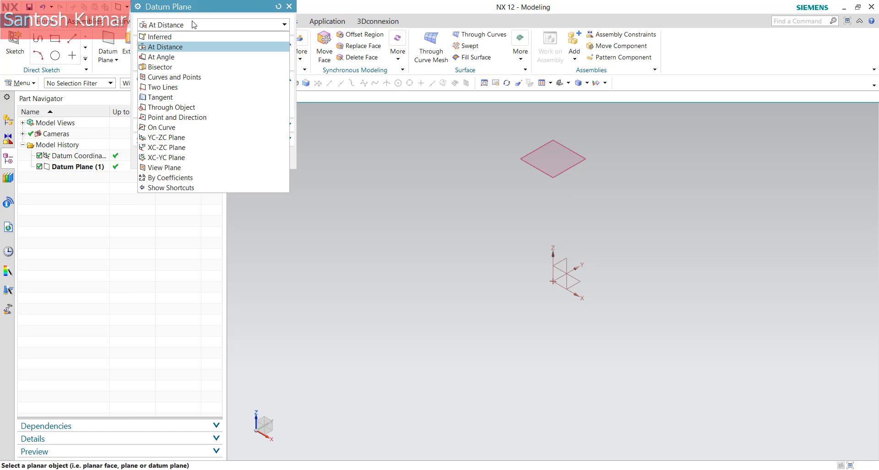
{"action": "left_click", "coordinate": [188, 66]}
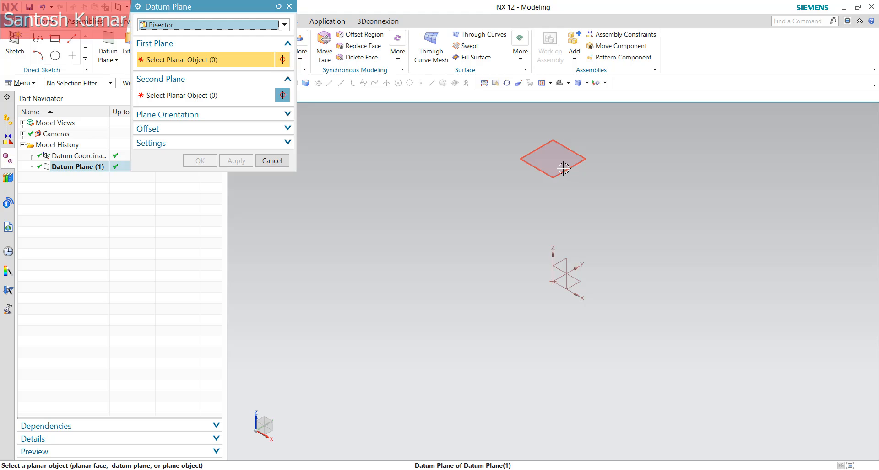
{"action": "left_click", "coordinate": [563, 169]}
{"action": "left_click", "coordinate": [581, 281]}
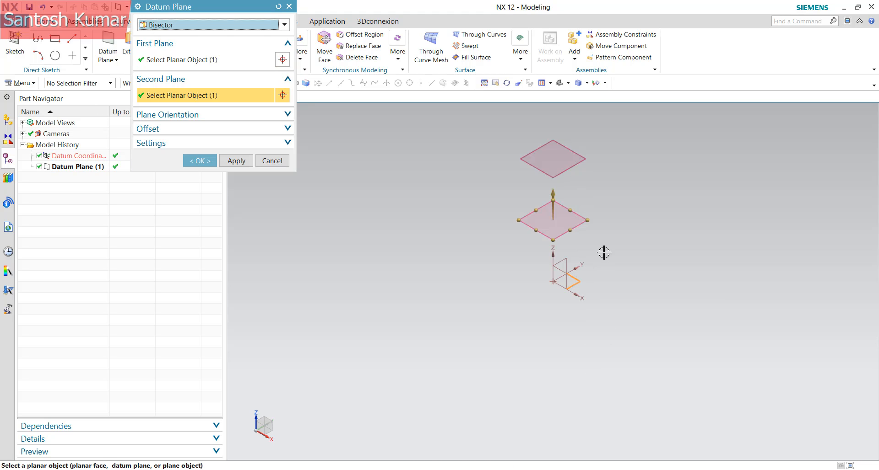
{"action": "middle_click_drag", "start_coordinate": [604, 252], "coordinate": [553, 203]}
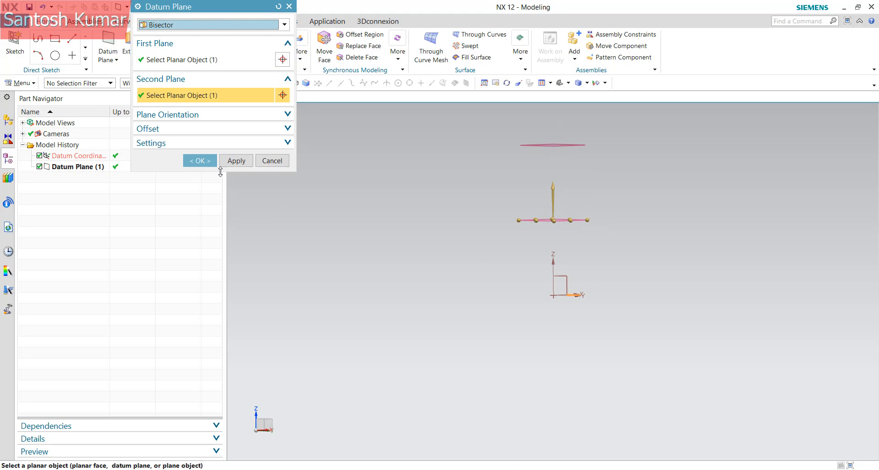
- Cancel the open Curves and Points plane and examine the sketched lines, point and datum plane from other angles
{"action": "left_click", "coordinate": [193, 27]}
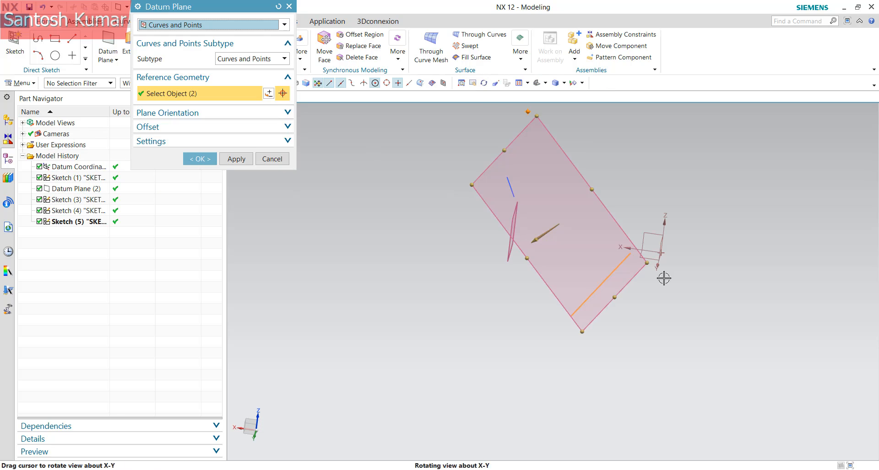
{"action": "left_click", "coordinate": [283, 159]}
{"action": "middle_click_drag", "start_coordinate": [406, 169], "coordinate": [734, 233]}
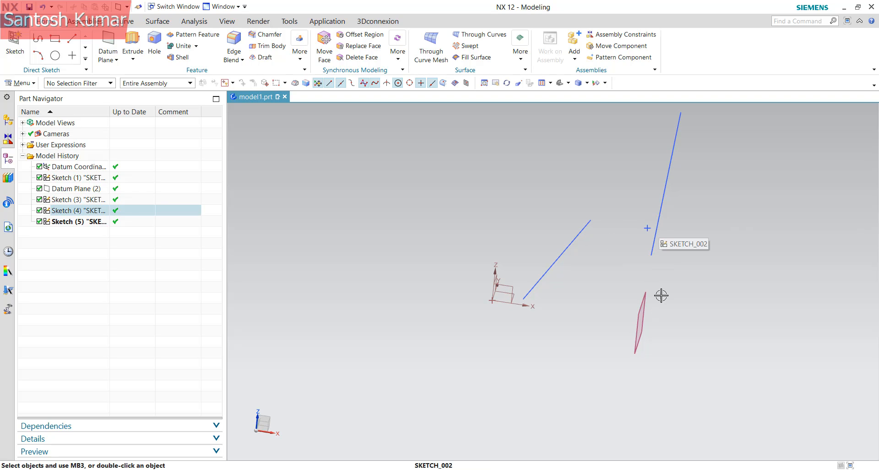
{"action": "middle_click_drag", "start_coordinate": [663, 215], "coordinate": [599, 263]}
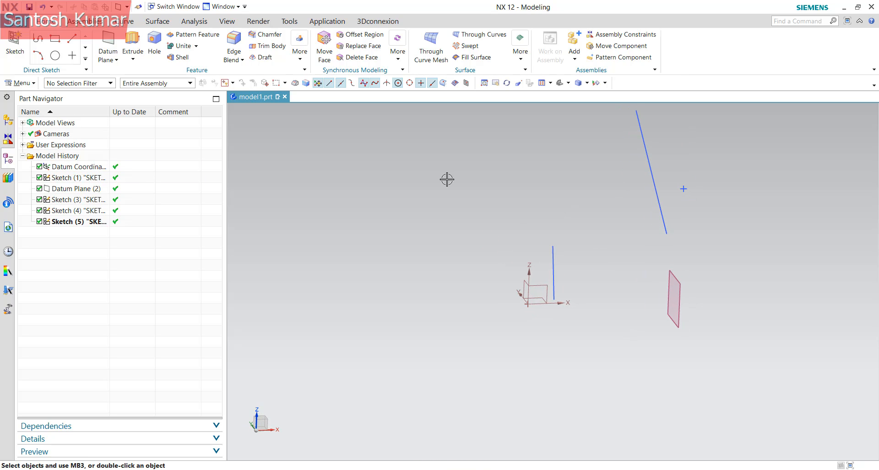
- Define a Curves and Points datum plane through the sketched point and the line beside the coordinate system
{"action": "left_click", "coordinate": [108, 48]}
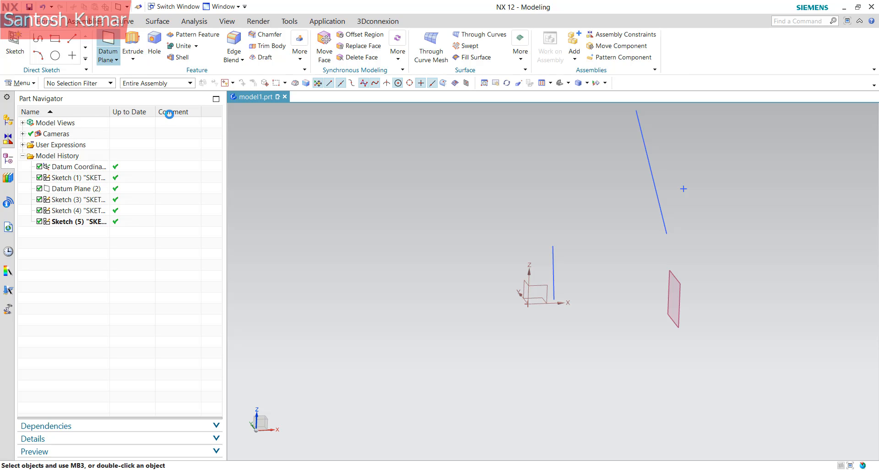
{"action": "left_click", "coordinate": [192, 25]}
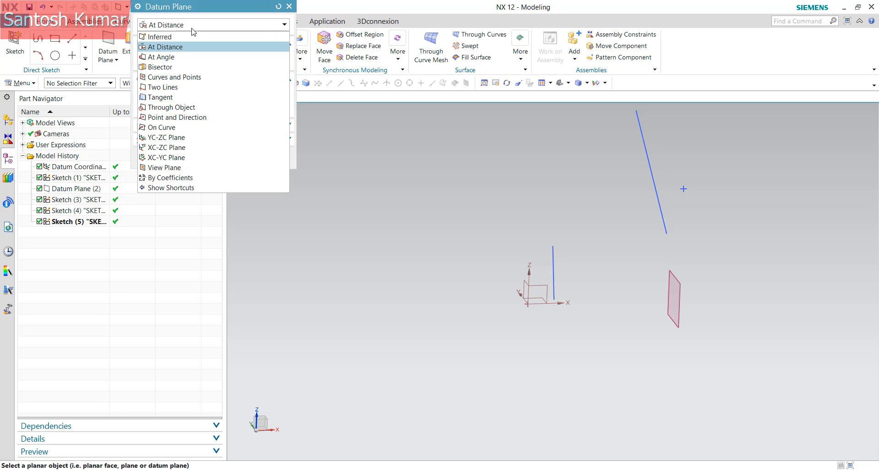
{"action": "left_click", "coordinate": [180, 78]}
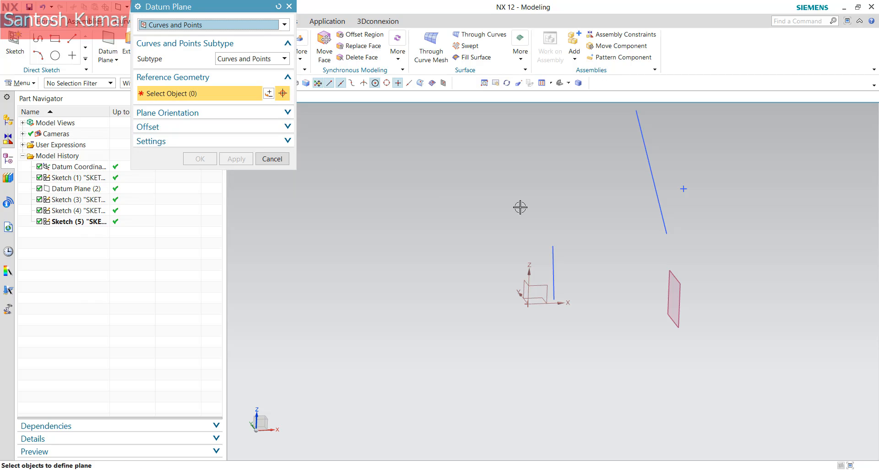
{"action": "left_click", "coordinate": [683, 189]}
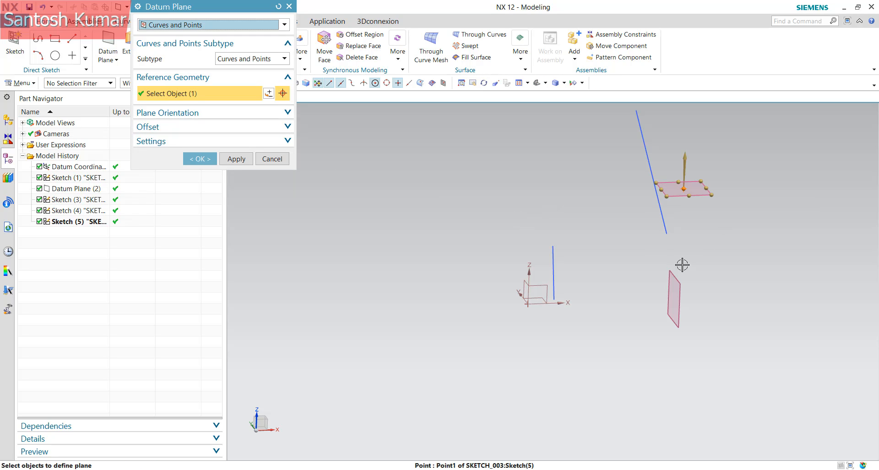
{"action": "left_click", "coordinate": [553, 267]}
{"action": "mouse_move", "coordinate": [655, 219]}
{"action": "middle_mouse_down"}
{"action": "mouse_move", "coordinate": [669, 202]}
{"action": "mouse_move", "coordinate": [691, 212]}
{"action": "mouse_move", "coordinate": [699, 156]}
{"action": "middle_mouse_up"}
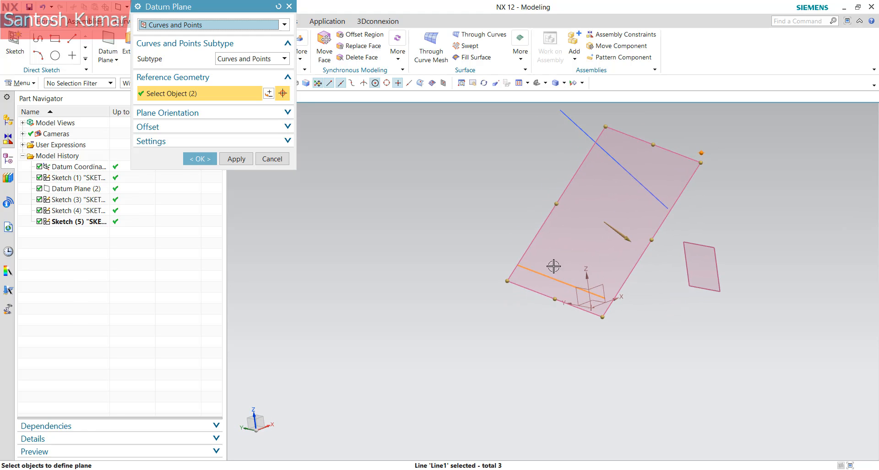
{"action": "middle_click_drag", "start_coordinate": [599, 243], "coordinate": [601, 242]}
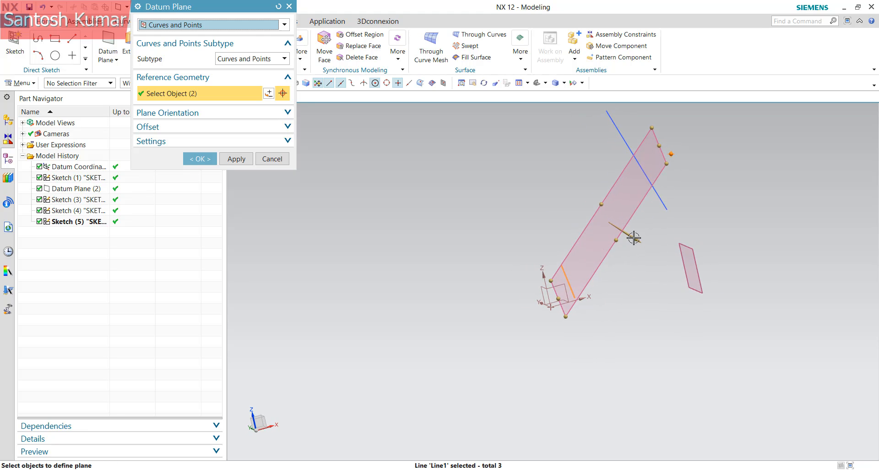
- Replace the line defining the Curves and Points plane with the other sketched line, closer to the point
{"action": "left_click", "coordinate": [569, 281], "text": "shift"}
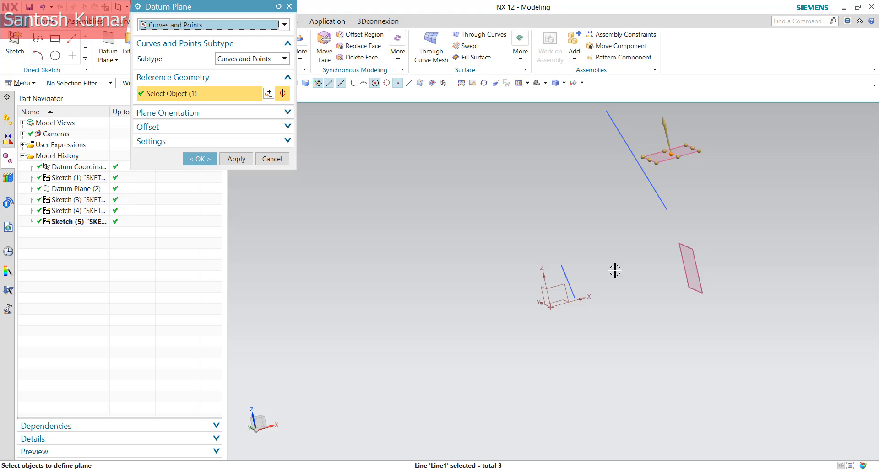
{"action": "left_click", "coordinate": [652, 189]}
{"action": "middle_click_drag", "start_coordinate": [649, 201], "coordinate": [626, 142]}
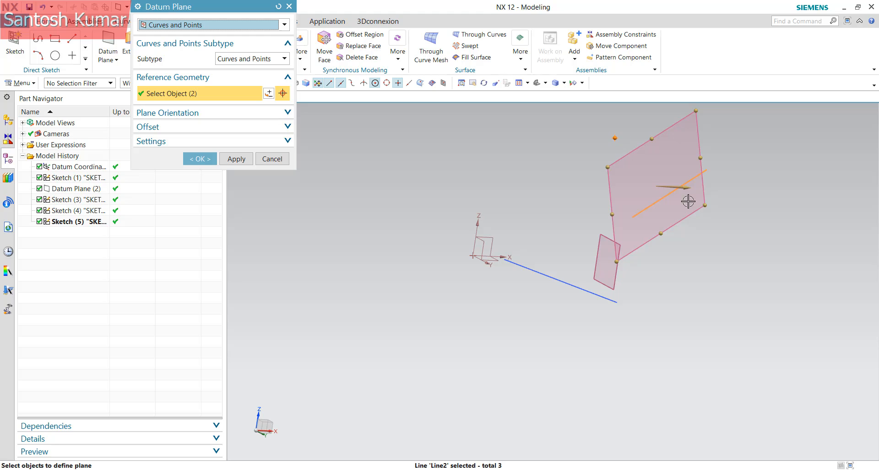
- Define a Two Lines datum plane using the Sketch (6) line as first line and the long steep line as second
{"action": "left_click", "coordinate": [248, 25]}
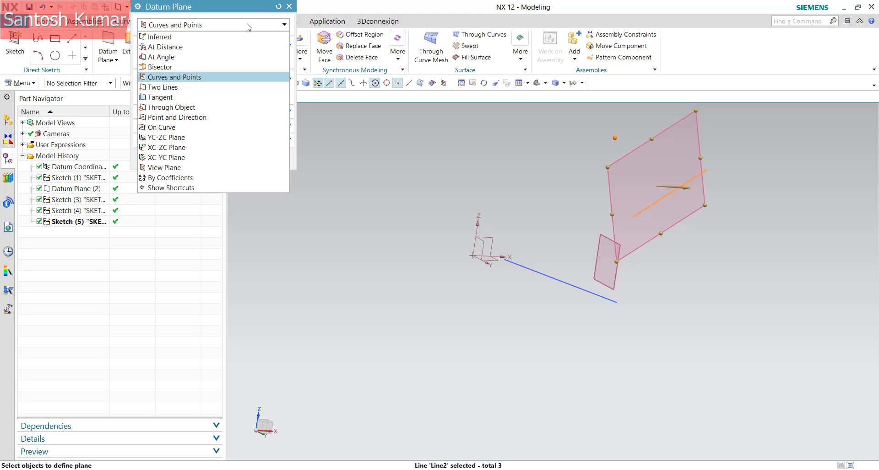
{"action": "left_click", "coordinate": [201, 87]}
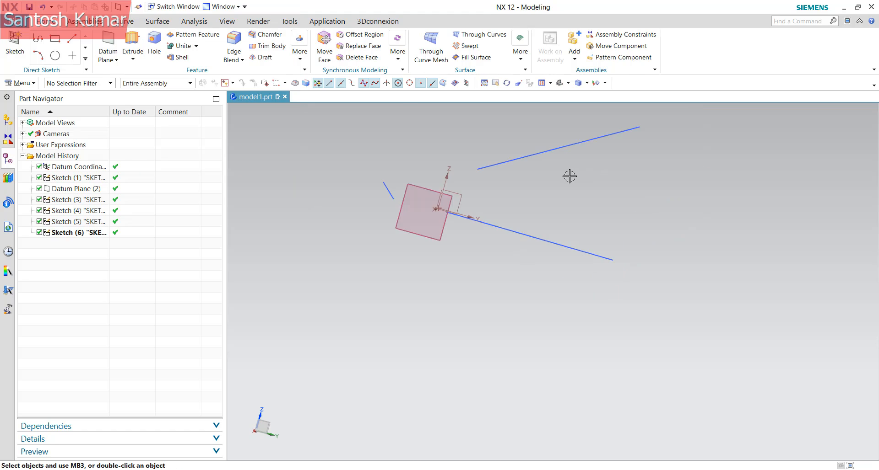
{"action": "mouse_move", "coordinate": [569, 177]}
{"action": "middle_mouse_down"}
{"action": "mouse_move", "coordinate": [551, 208]}
{"action": "mouse_move", "coordinate": [545, 196]}
{"action": "middle_mouse_up"}
{"action": "middle_click_drag", "start_coordinate": [478, 206], "coordinate": [448, 194]}
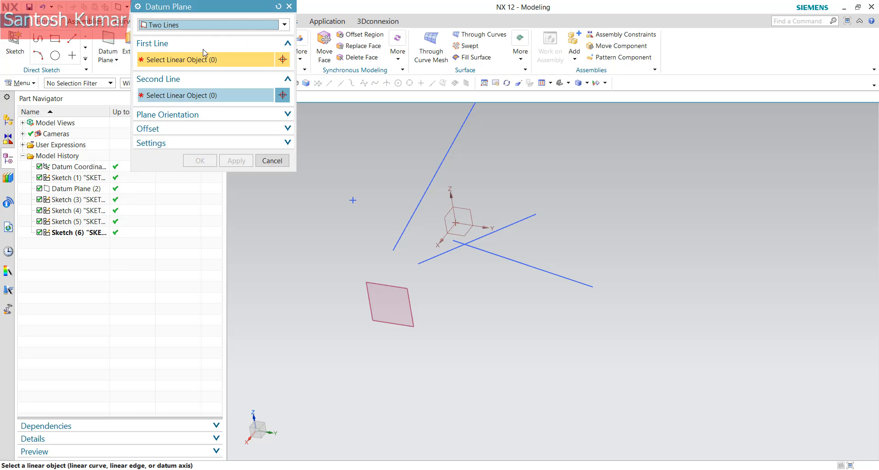
{"action": "left_click", "coordinate": [498, 229]}
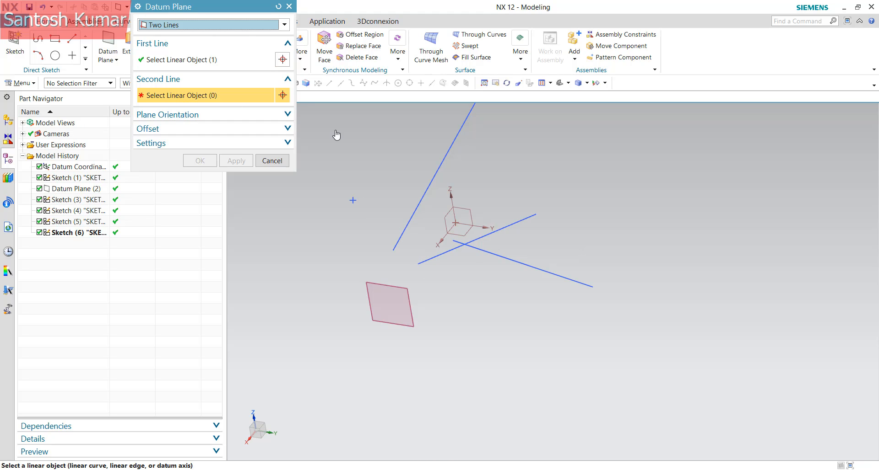
{"action": "left_click", "coordinate": [436, 175]}
{"action": "mouse_move", "coordinate": [486, 252]}
{"action": "middle_mouse_down"}
{"action": "mouse_move", "coordinate": [526, 174]}
{"action": "mouse_move", "coordinate": [469, 202]}
{"action": "middle_mouse_up"}
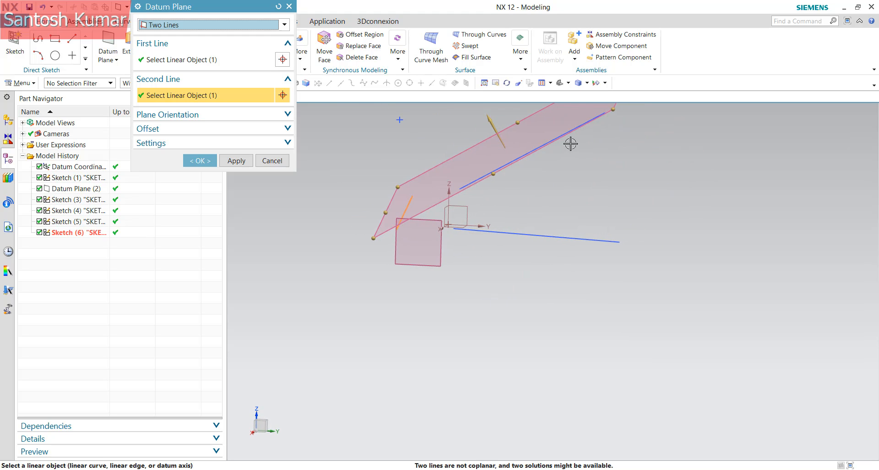